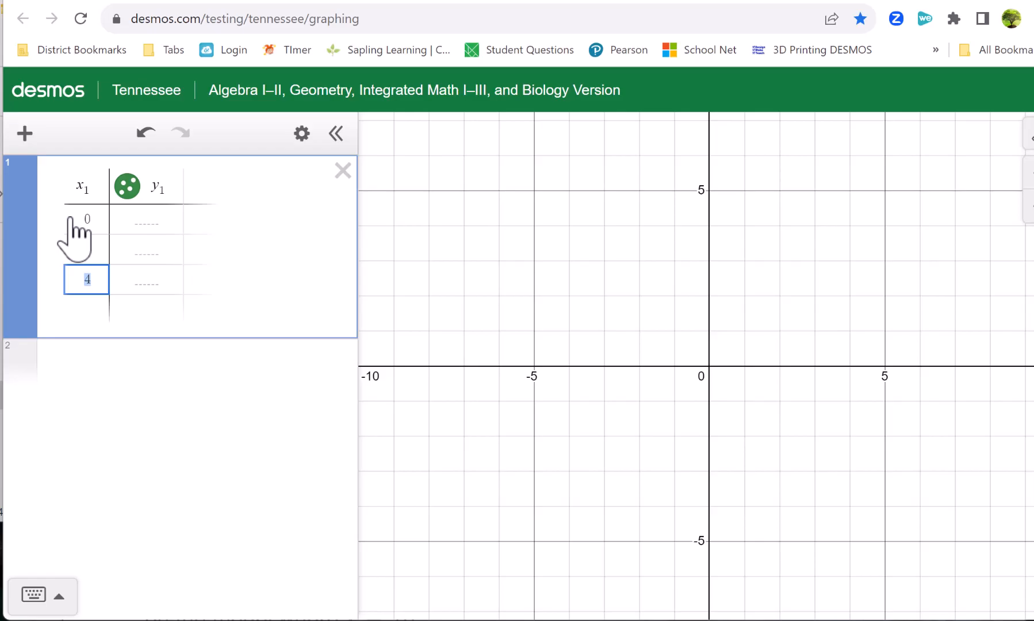
Continue the table's x₁ column below 4 with 6, 8, 10, 12, 14, 16 and 20
{"action": "key", "text": "Return"}
{"action": "type", "text": "6"}
{"action": "key", "text": "Return"}
{"action": "key", "text": "Return"}
{"action": "key", "text": "Return"}
{"action": "key", "text": "Return"}
{"action": "key", "text": "Return"}
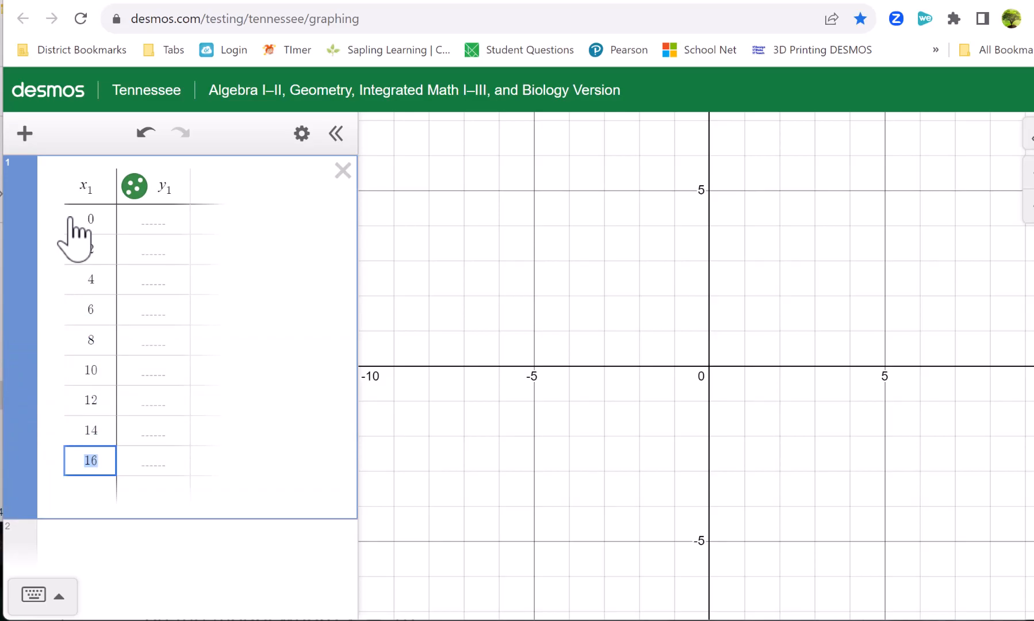
{"action": "key", "text": "Return"}
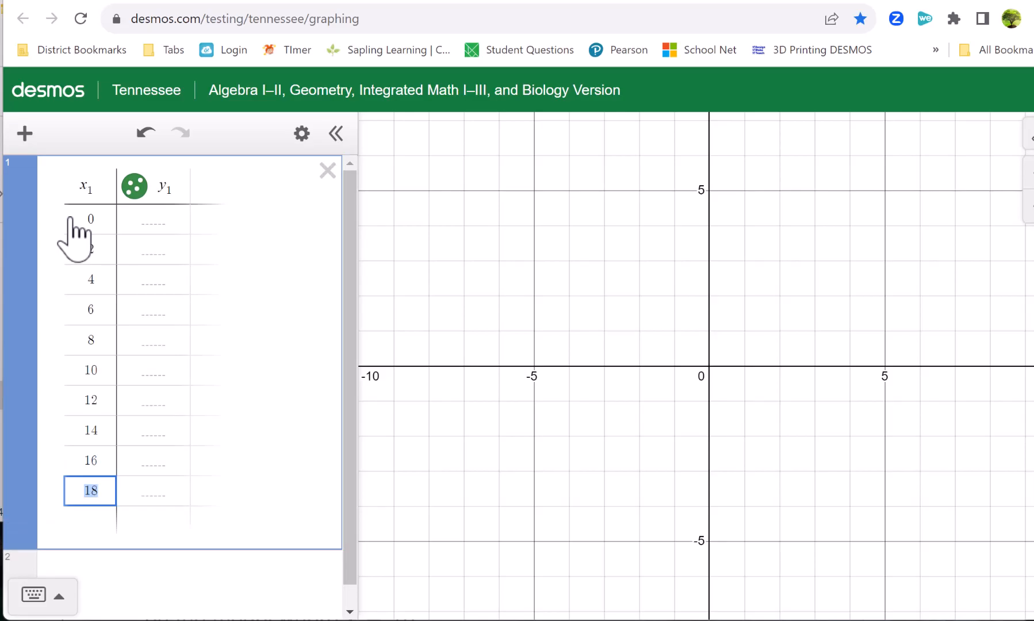
{"action": "type", "text": "20"}
Fill the y₁ column in order with 1069, 1133, 1092, 1166, 1278, 1362, 1511, 1499, 1568 and 1500
{"action": "left_click", "coordinate": [162, 223]}
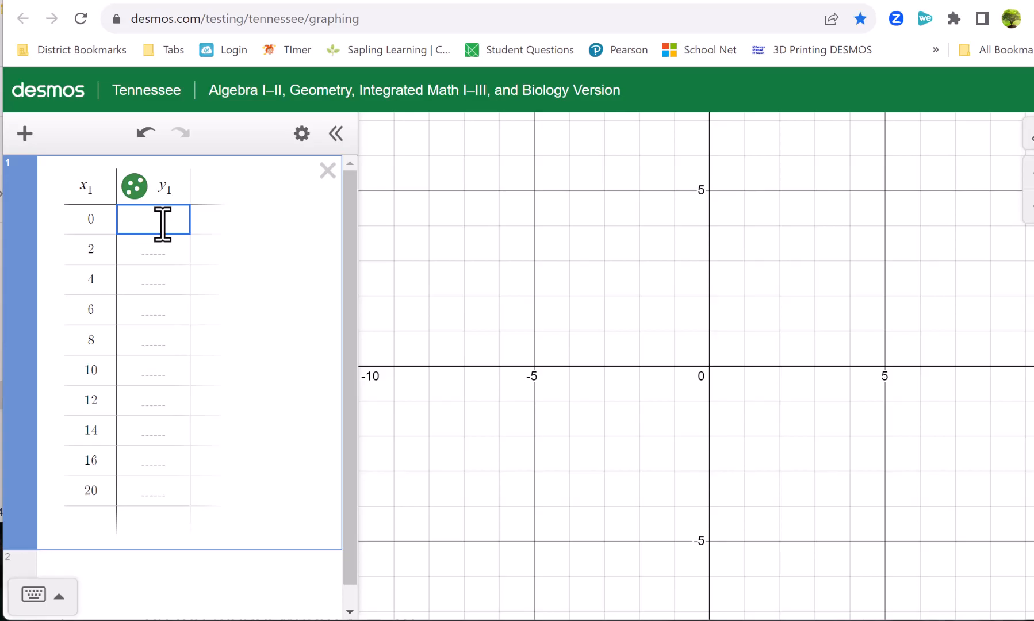
{"action": "key", "text": "ctrl+v"}
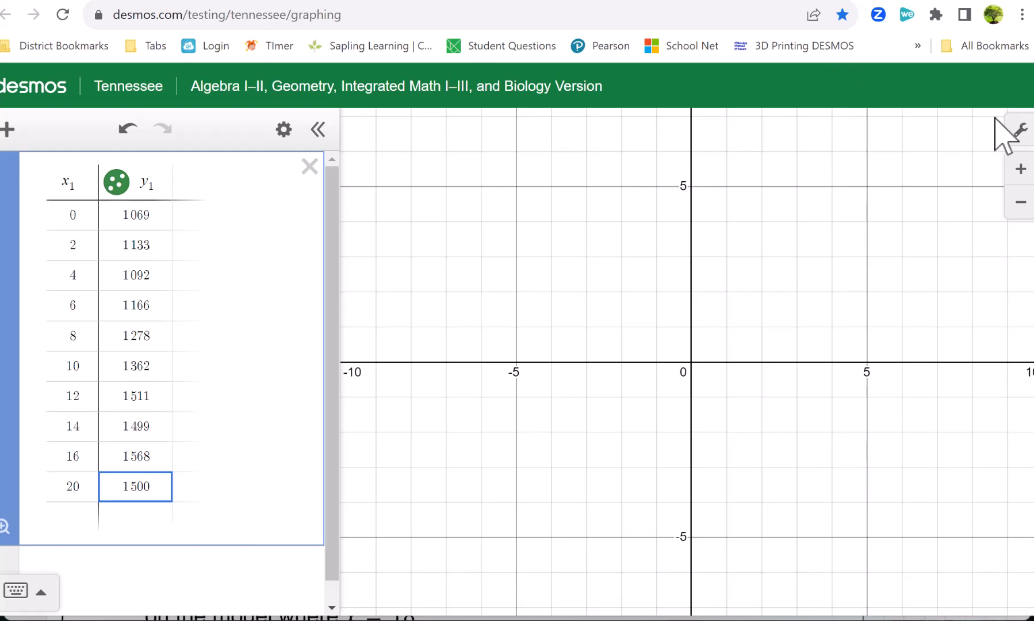
Set the graph range to 0 ≤ x ≤ 20 and 1000 ≤ y ≤ 2000, and frame all the data points
{"action": "left_click", "coordinate": [1021, 133]}
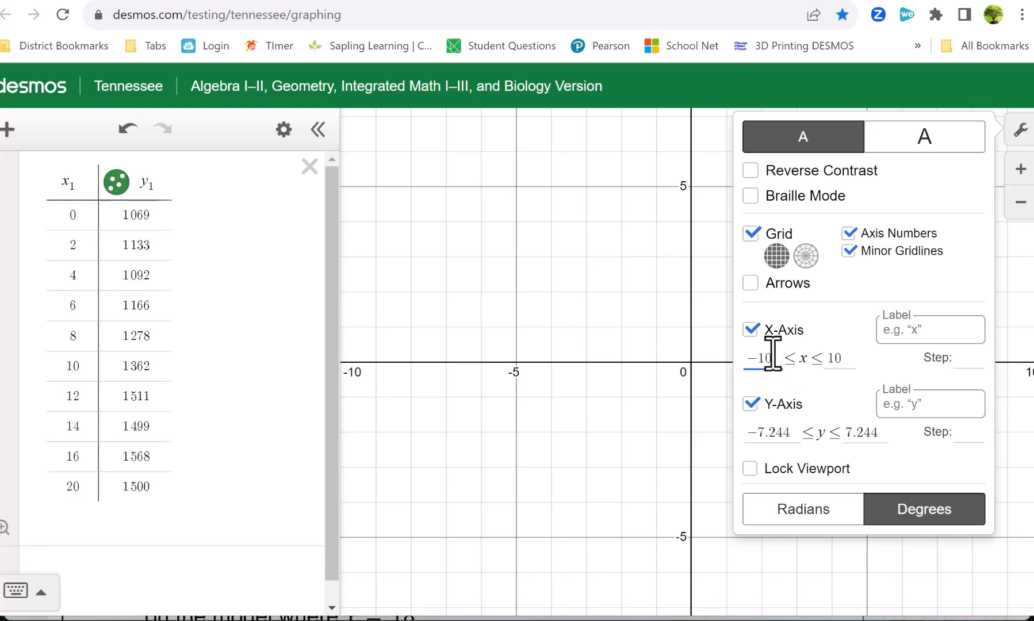
{"action": "left_click_drag", "start_coordinate": [774, 358], "coordinate": [742, 354]}
{"action": "type", "text": "0"}
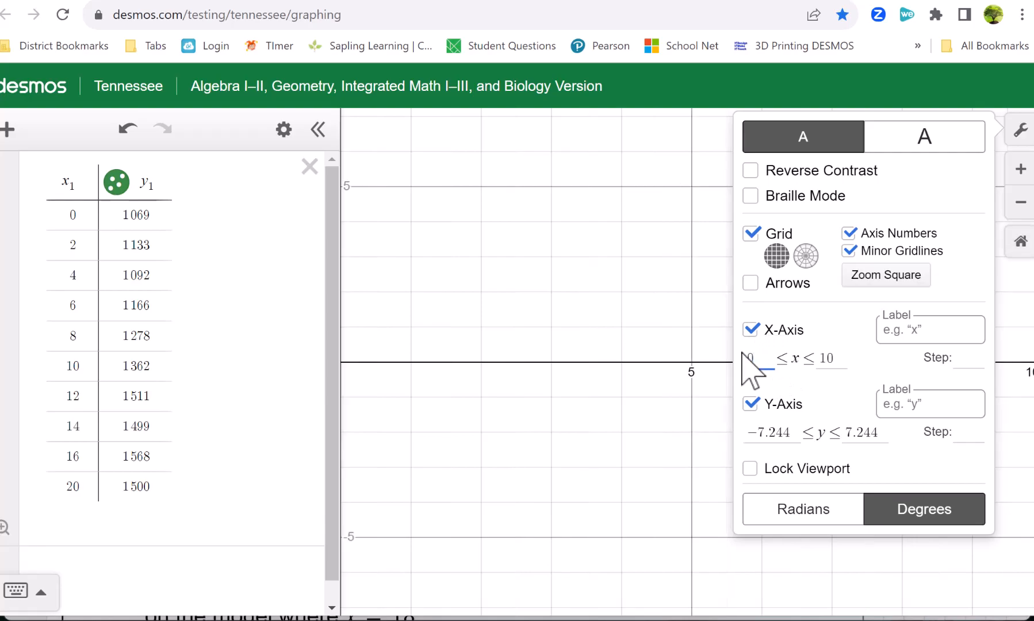
{"action": "left_click_drag", "start_coordinate": [845, 358], "coordinate": [821, 357]}
{"action": "type", "text": "20"}
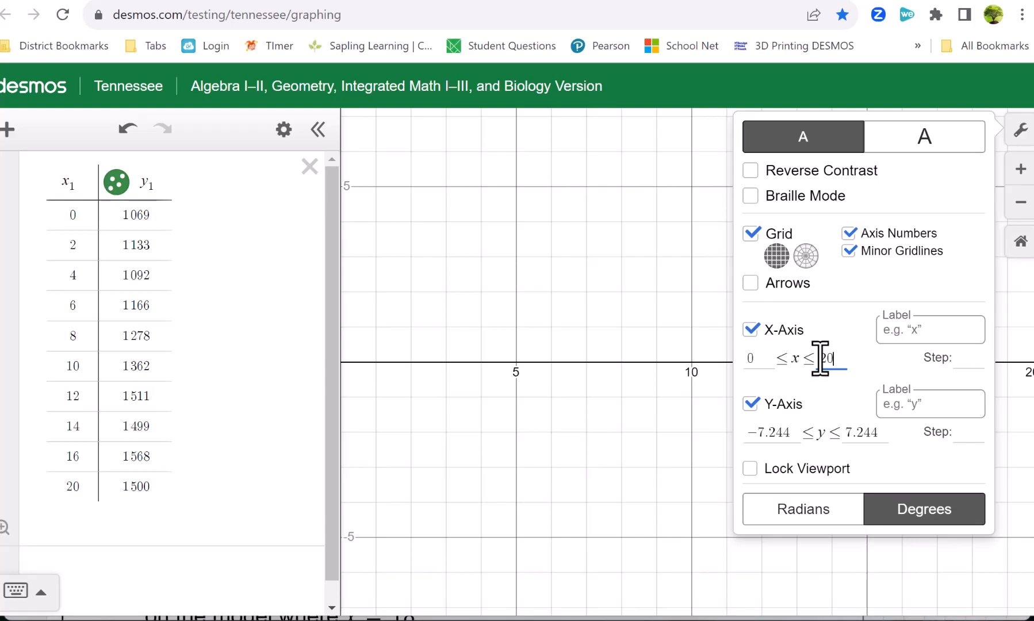
{"action": "left_click_drag", "start_coordinate": [793, 433], "coordinate": [750, 440]}
{"action": "type", "text": "1000"}
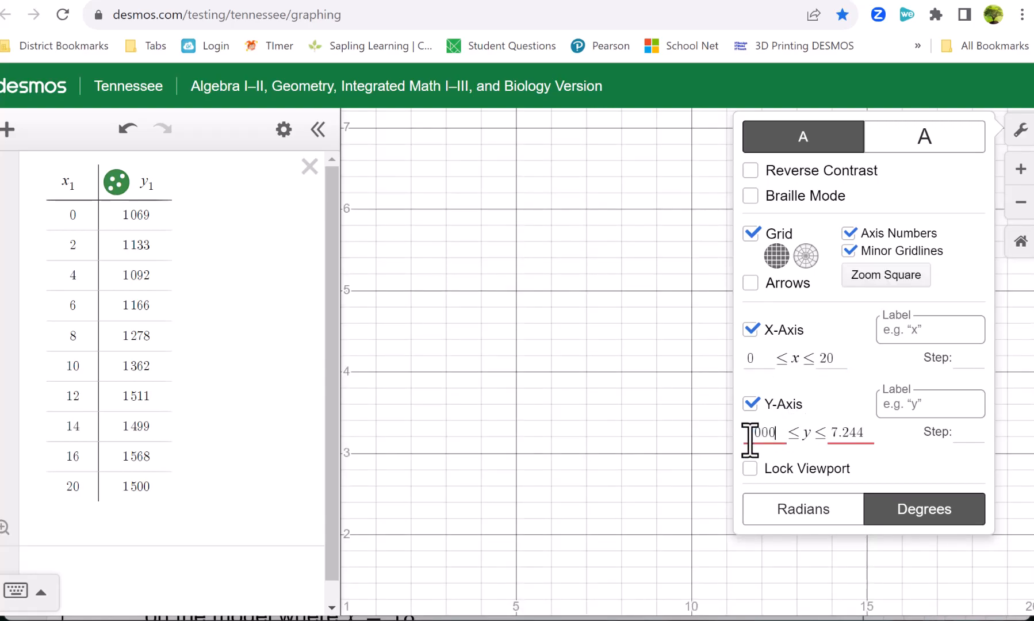
{"action": "left_click_drag", "start_coordinate": [871, 435], "coordinate": [824, 439]}
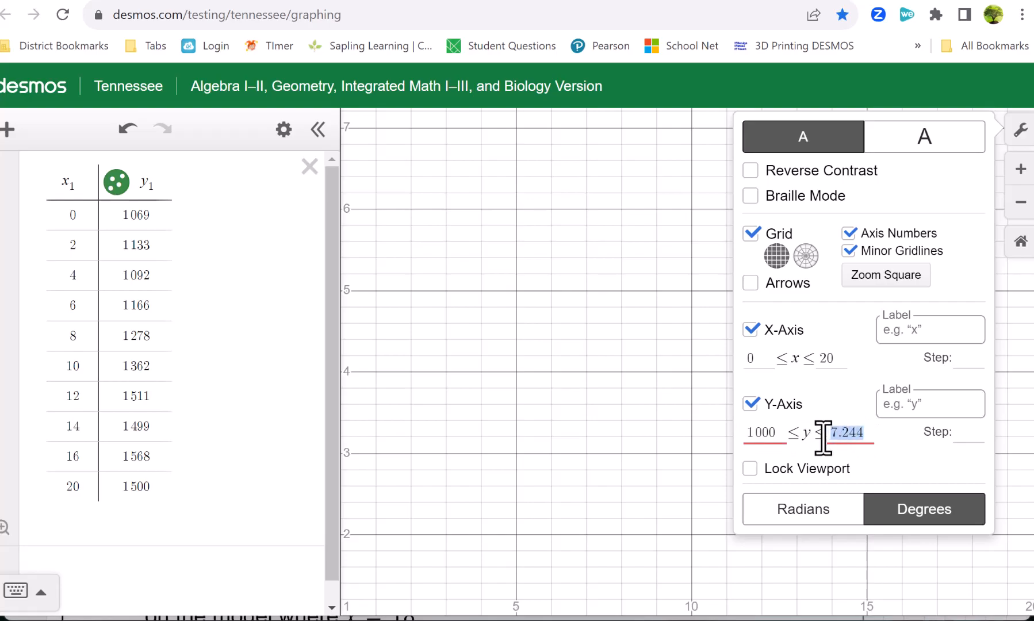
{"action": "type", "text": "2000"}
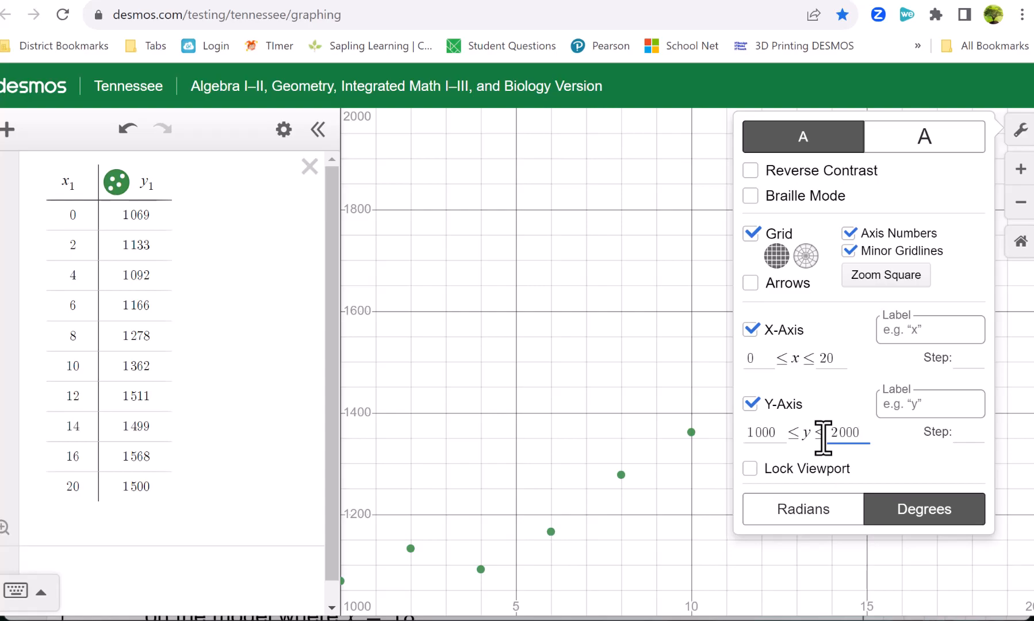
{"action": "left_click", "coordinate": [1022, 132]}
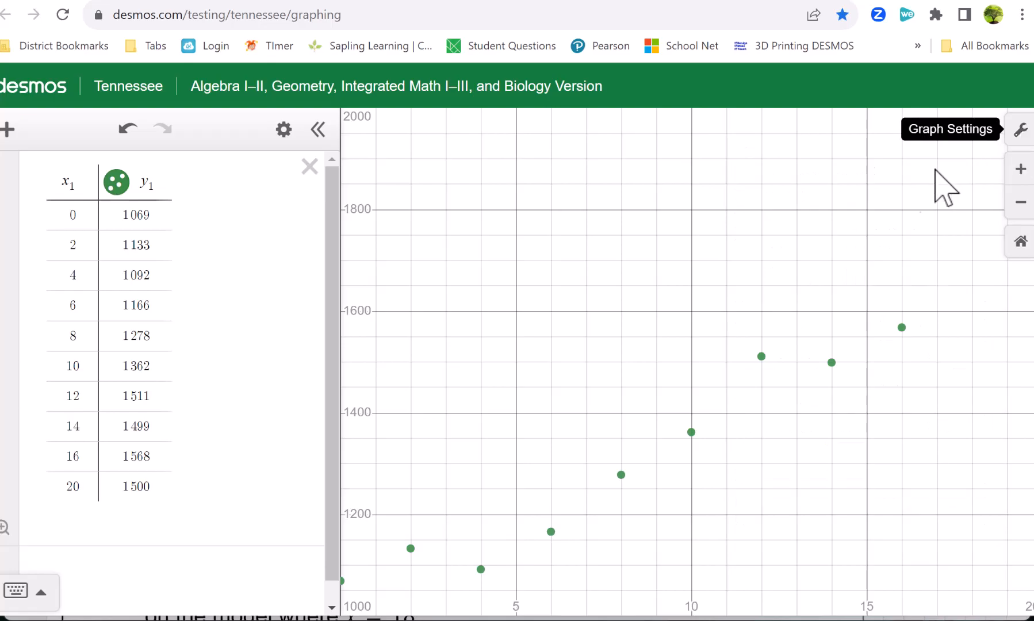
{"action": "left_click_drag", "start_coordinate": [643, 251], "coordinate": [629, 153]}
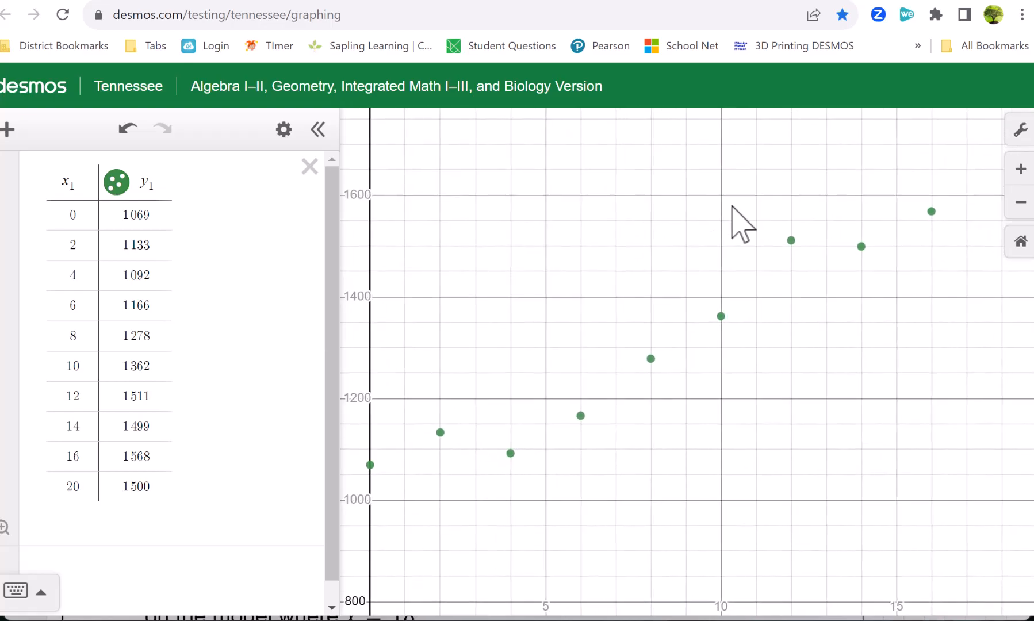
{"action": "left_click", "coordinate": [1021, 203]}
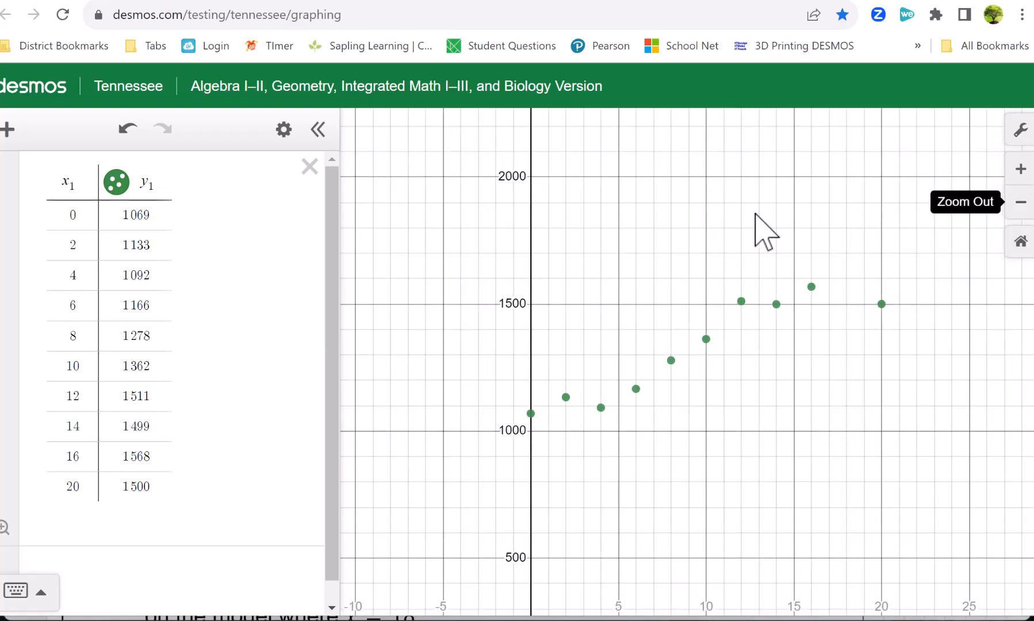
{"action": "left_click_drag", "start_coordinate": [709, 250], "coordinate": [672, 154]}
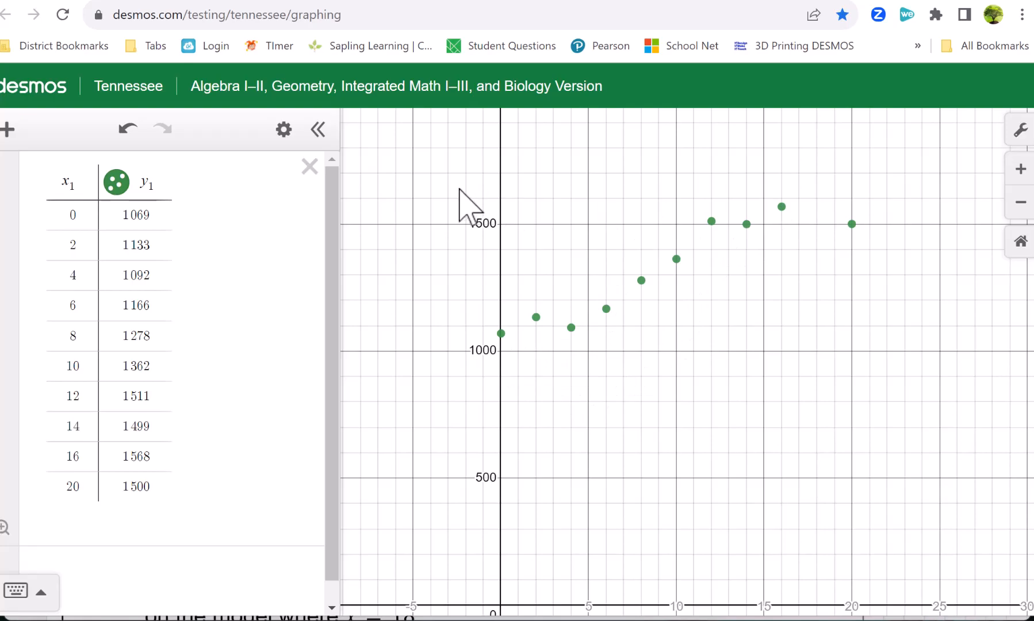
Begin a regression expression below the table with y₁ ~ ax₁³
{"action": "left_click", "coordinate": [88, 576]}
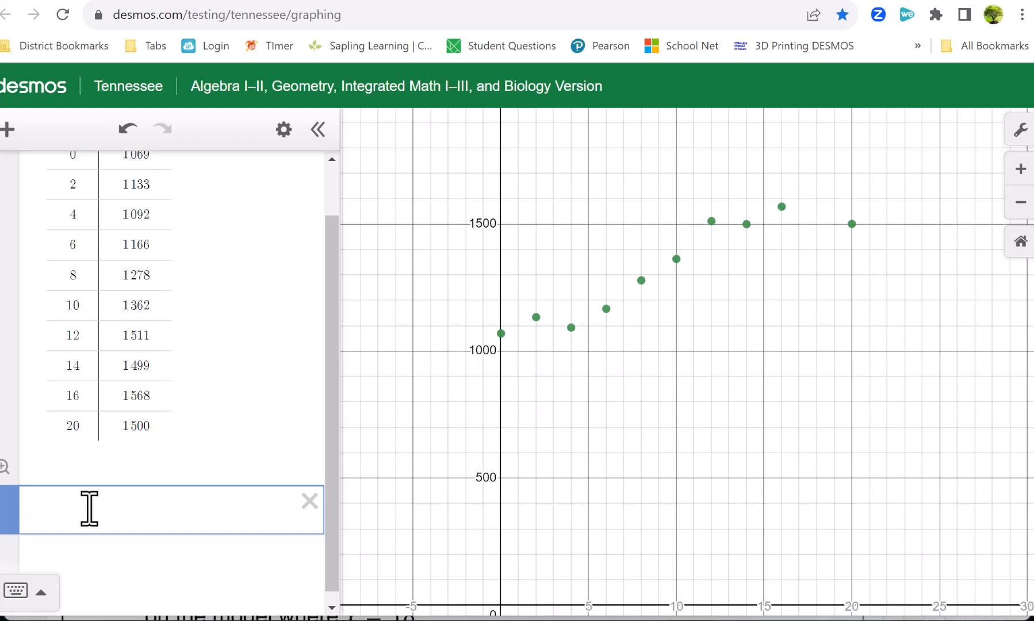
{"action": "type", "text": "y"}
{"action": "type", "text": "_1~"}
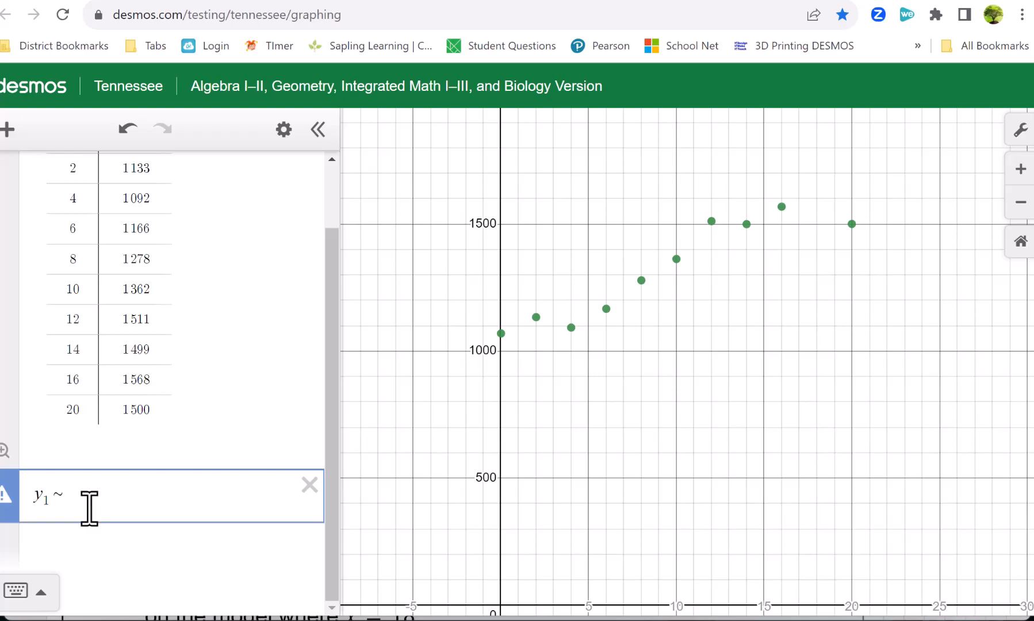
{"action": "type", "text": "a"}
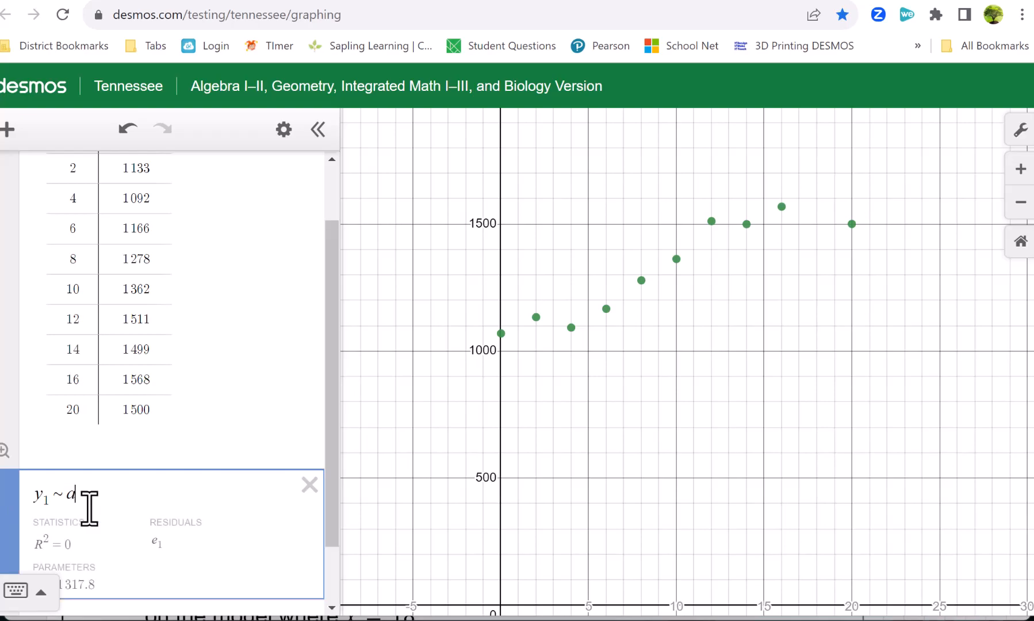
{"action": "type", "text": "x_1"}
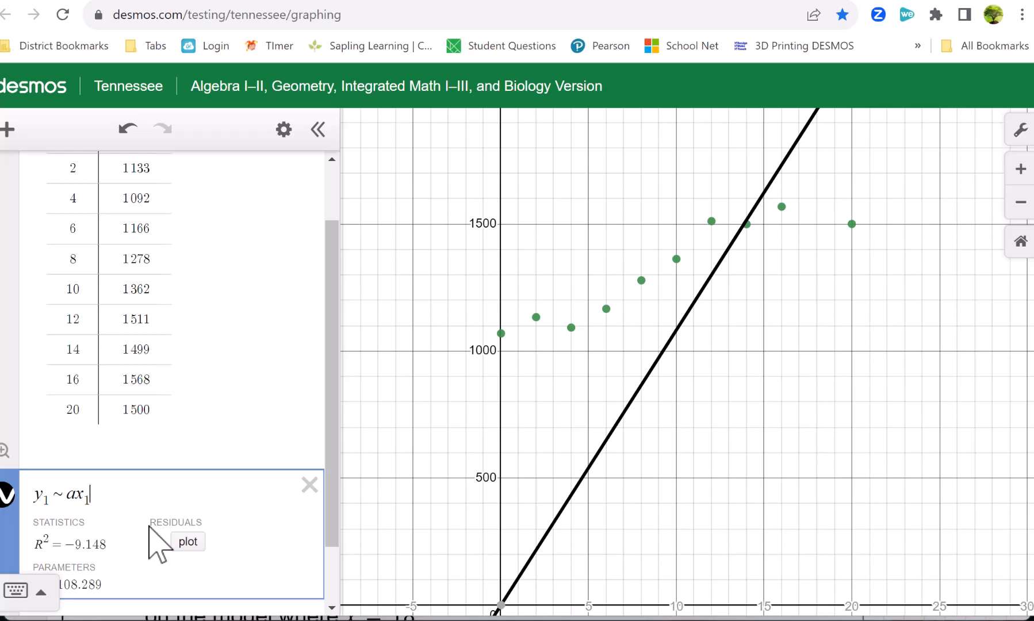
{"action": "type", "text": "^3"}
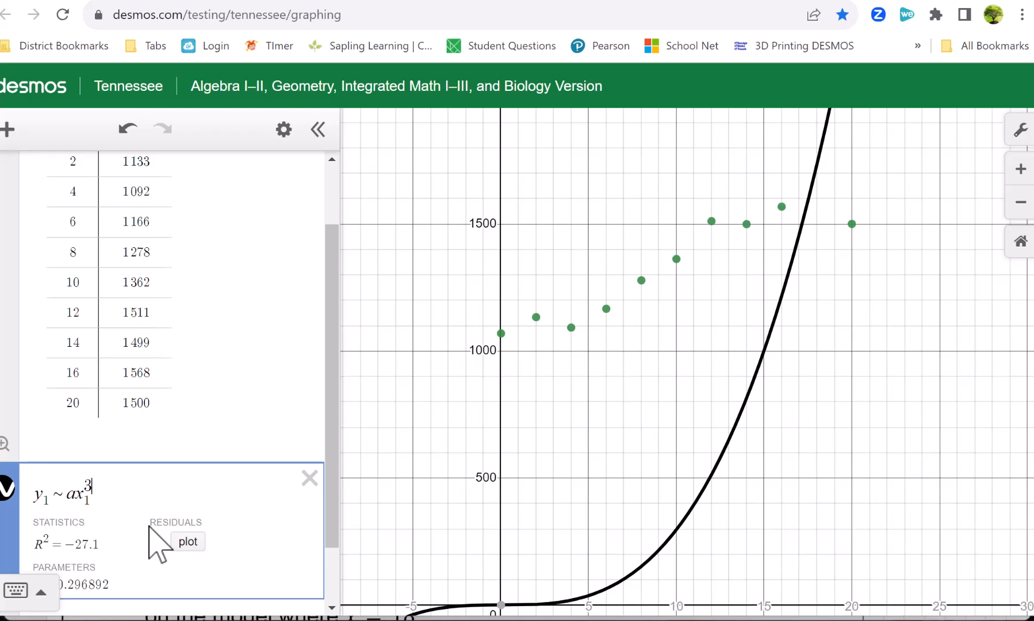
Complete the cubic regression with the terms + bx₁² + cx₁ + d and bring its parameters into view
{"action": "key", "text": "Right"}
{"action": "type", "text": "+"}
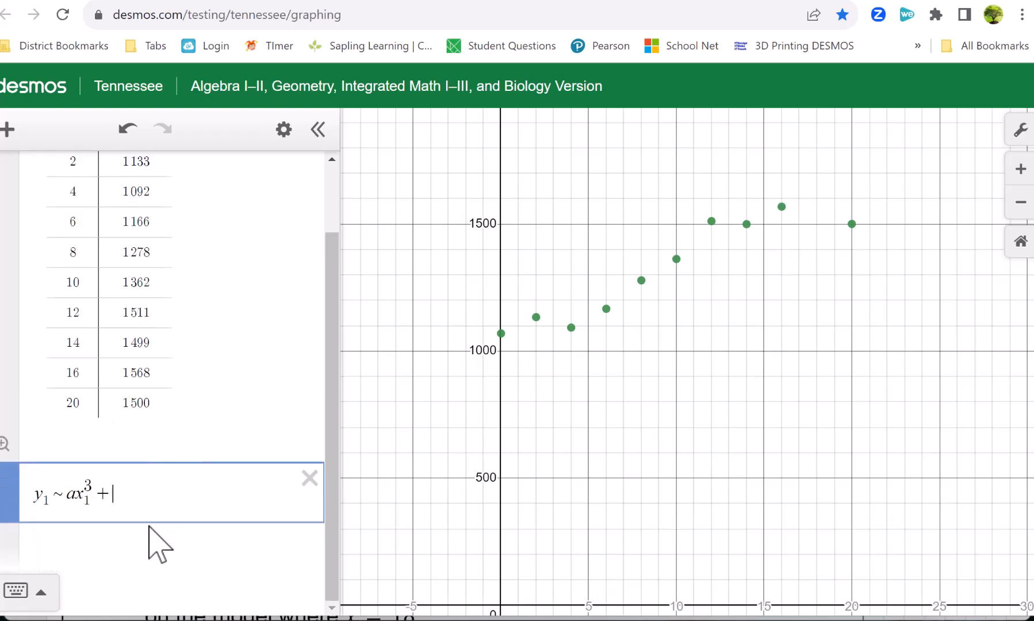
{"action": "type", "text": "bx1"}
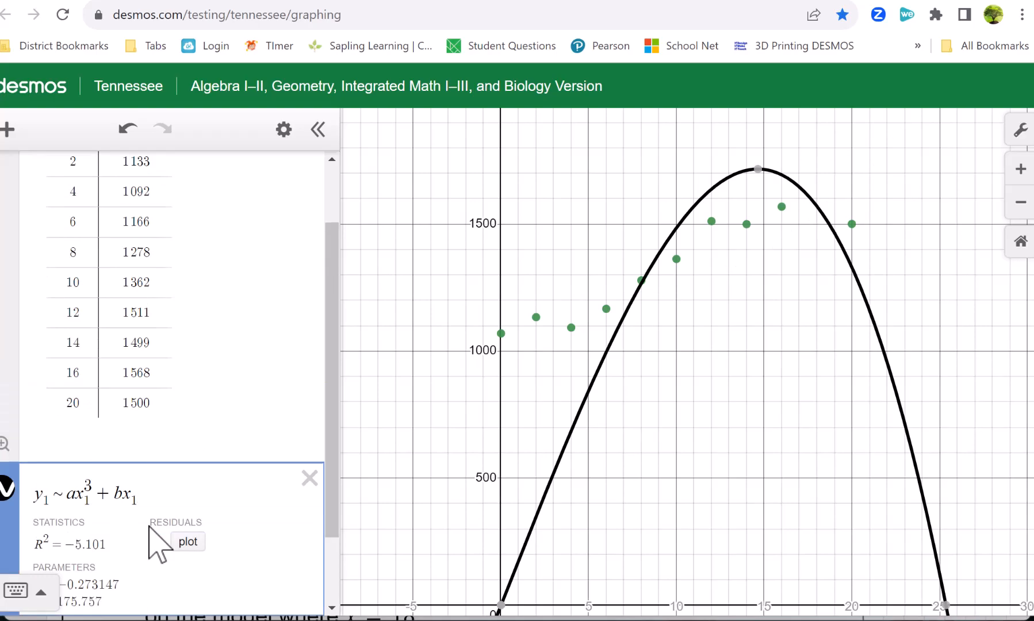
{"action": "type", "text": "^"}
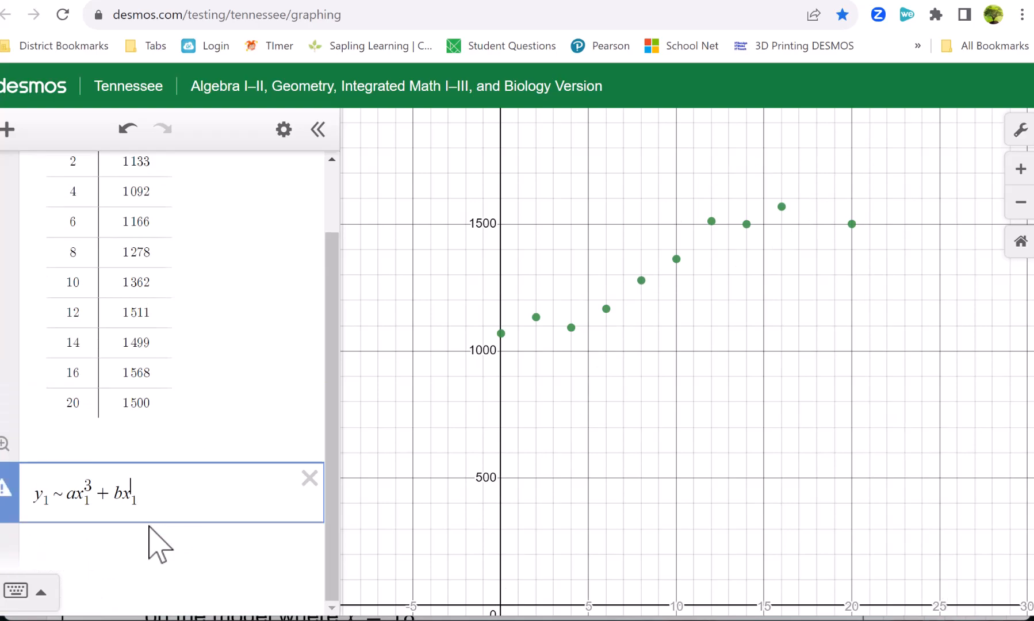
{"action": "type", "text": "2"}
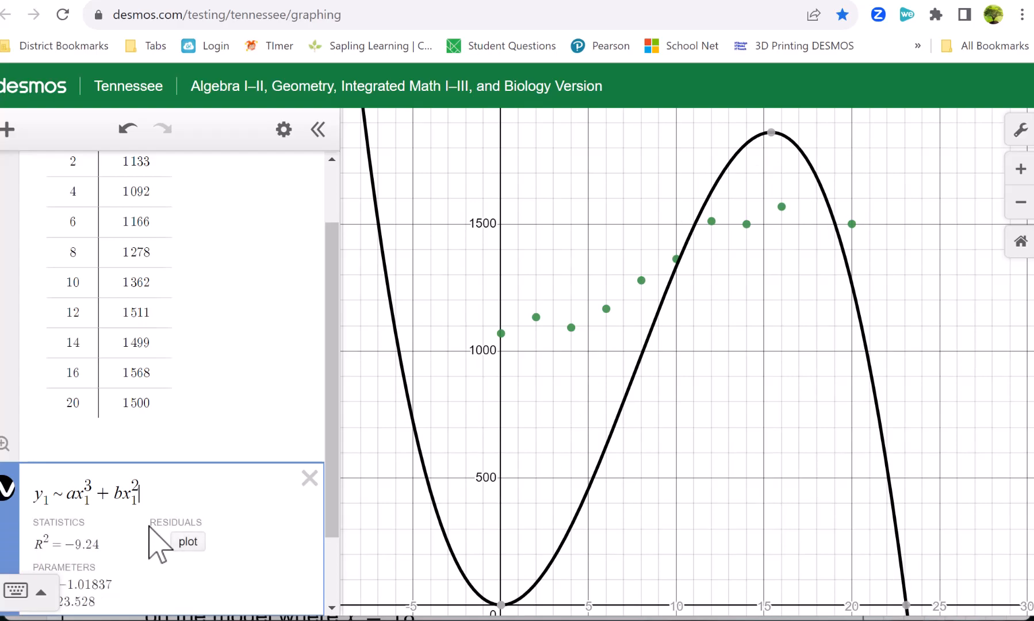
{"action": "type", "text": "+"}
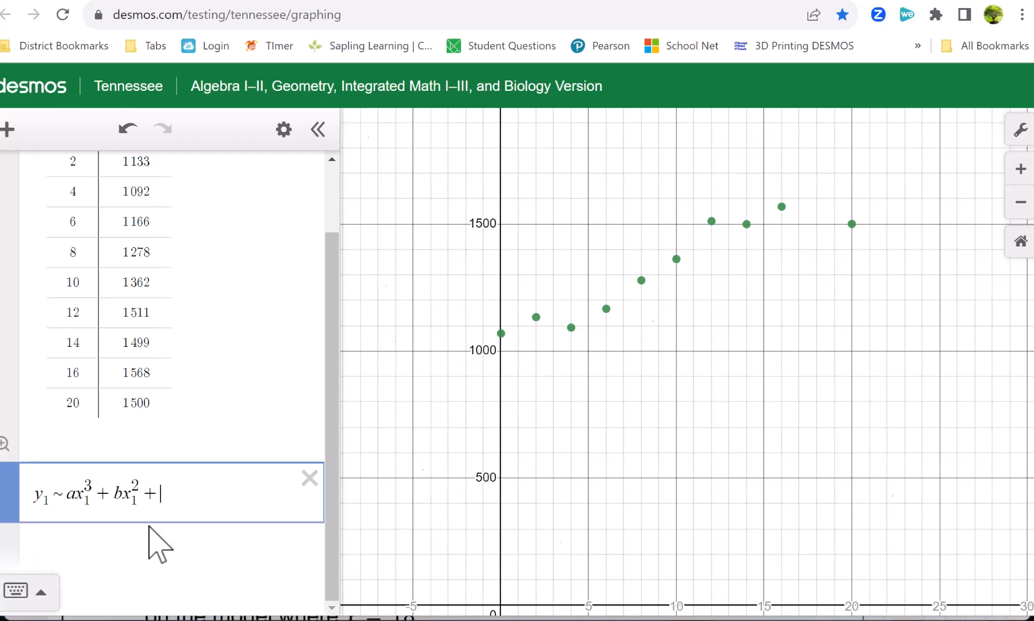
{"action": "type", "text": "cx_1"}
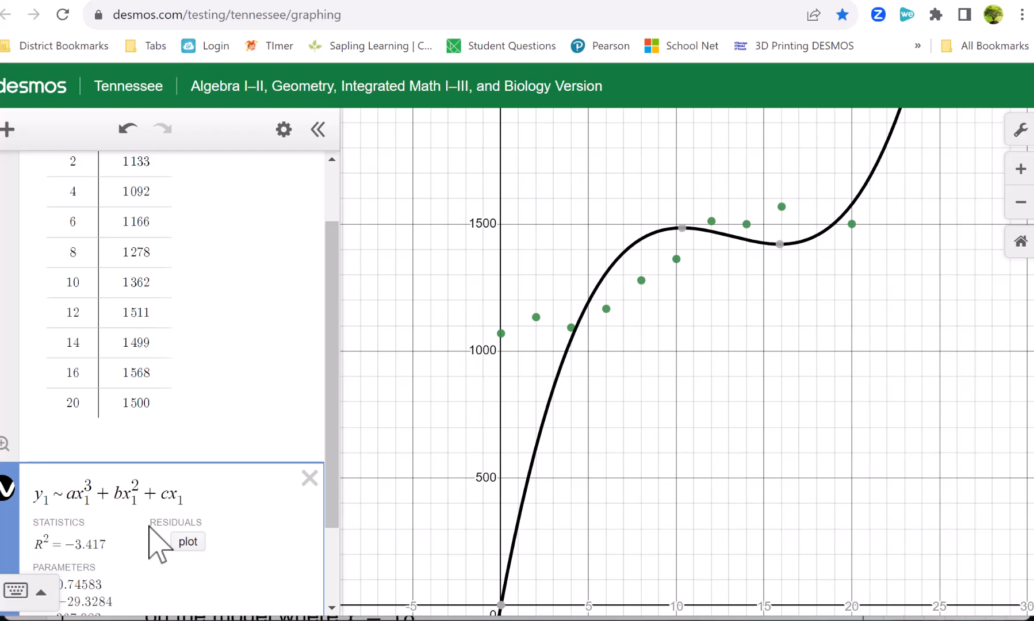
{"action": "type", "text": "+d"}
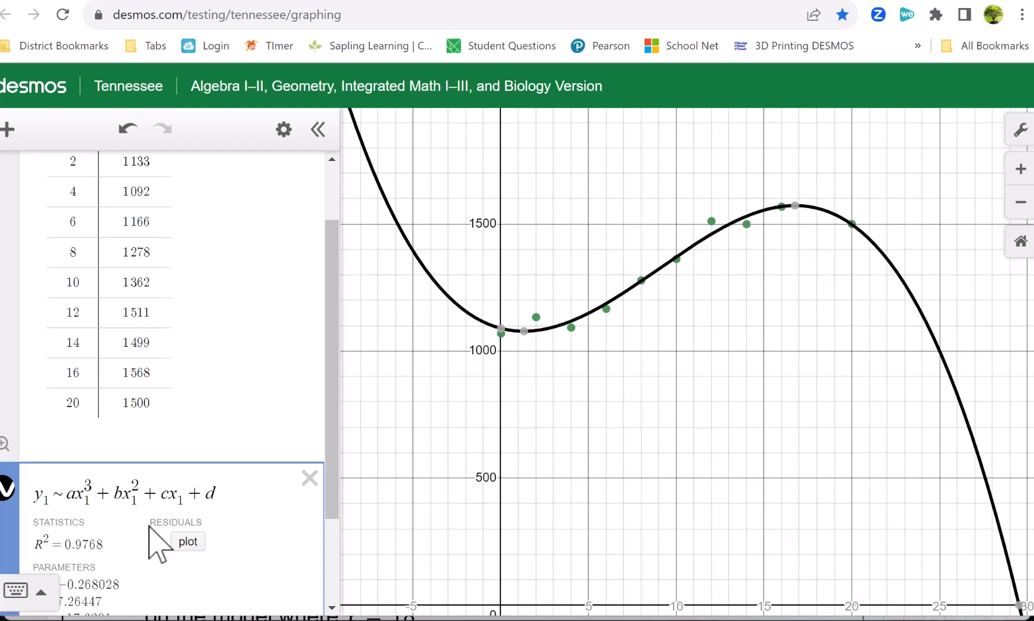
{"action": "scroll", "coordinate": [219, 529], "scroll_direction": "up", "scroll_amount": 1}
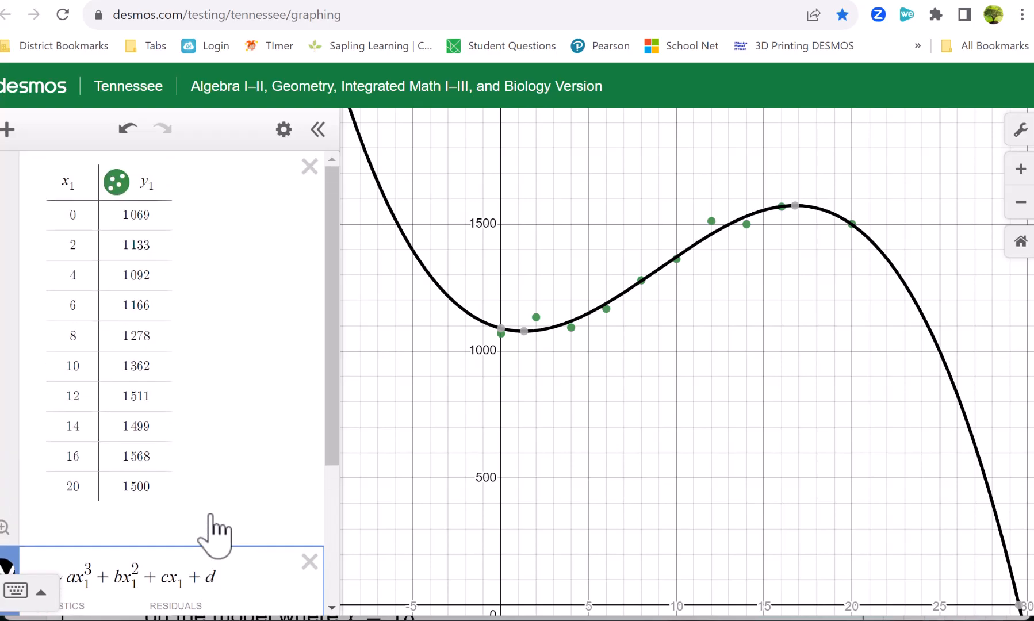
{"action": "scroll", "coordinate": [210, 516], "scroll_direction": "down", "scroll_amount": 3}
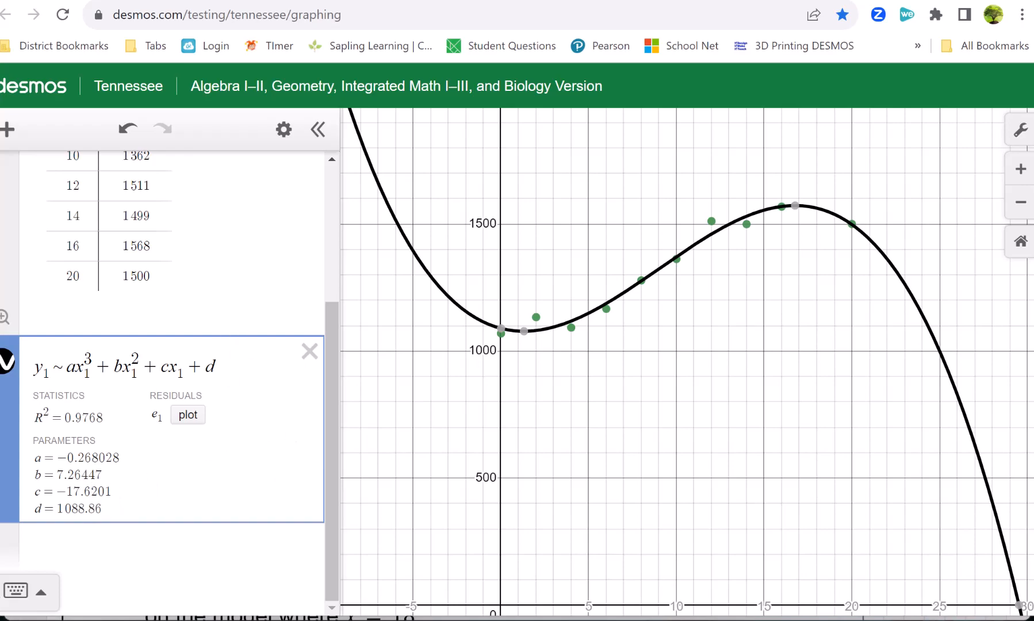
Switch to the OneNote notes and, in the model under item 3, highlight −0.268 in yellow and 7.26 in cyan
{"action": "left_click", "coordinate": [288, 620]}
{"action": "scroll", "coordinate": [578, 388], "scroll_direction": "up", "scroll_amount": 4}
{"action": "scroll", "coordinate": [577, 388], "scroll_direction": "up", "scroll_amount": 3}
{"action": "scroll", "coordinate": [579, 387], "scroll_direction": "down", "scroll_amount": 3}
{"action": "scroll", "coordinate": [577, 380], "scroll_direction": "up", "scroll_amount": 4}
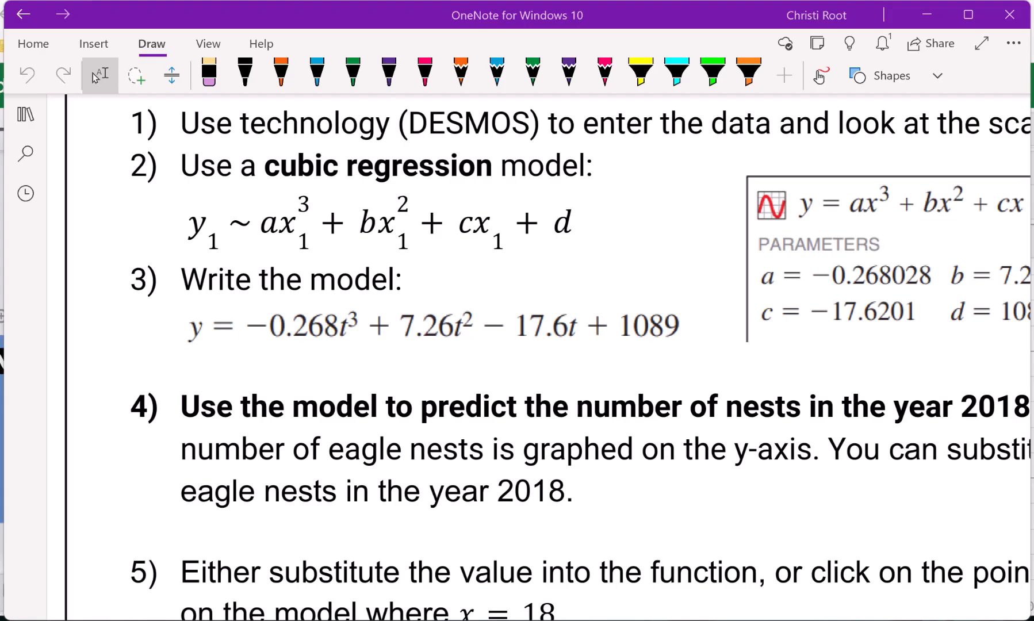
{"action": "scroll", "coordinate": [253, 438], "scroll_direction": "up", "scroll_amount": 4}
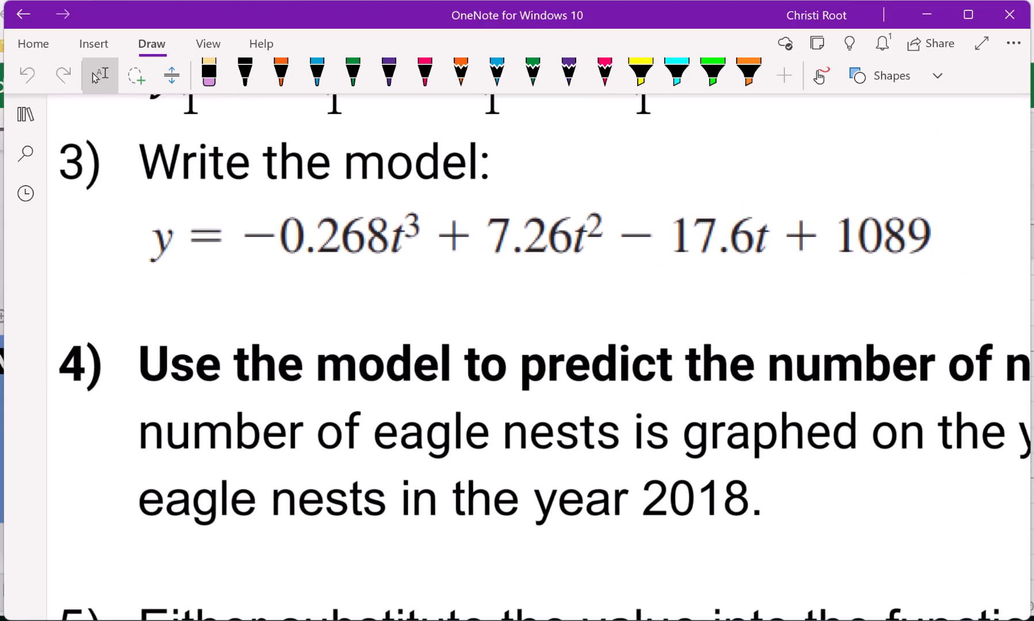
{"action": "left_click", "coordinate": [641, 71]}
{"action": "left_click_drag", "start_coordinate": [244, 237], "coordinate": [380, 237]}
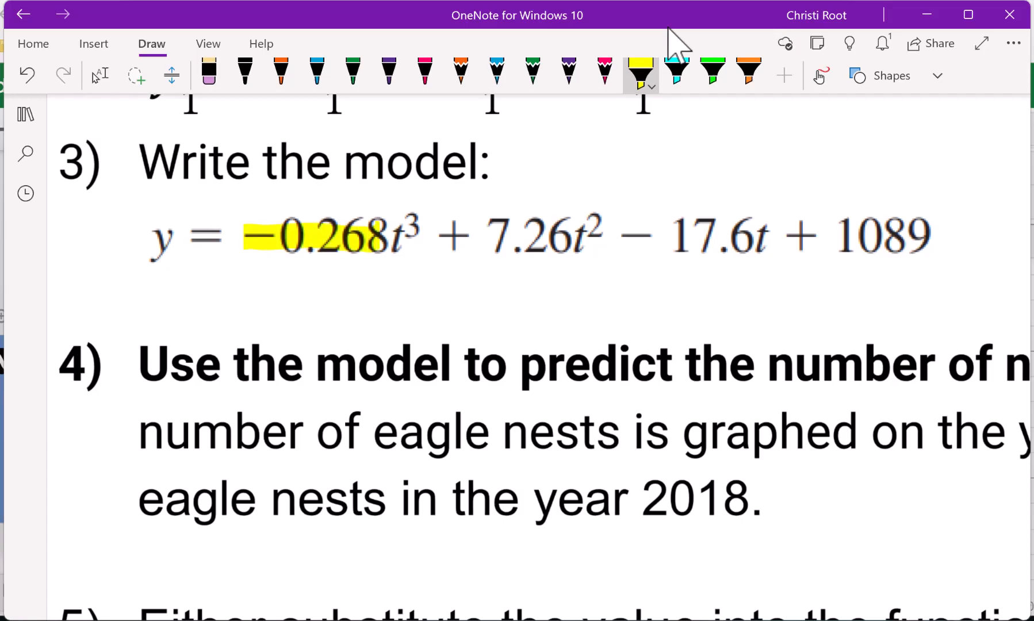
{"action": "left_click", "coordinate": [677, 72]}
{"action": "left_click_drag", "start_coordinate": [482, 237], "coordinate": [569, 237]}
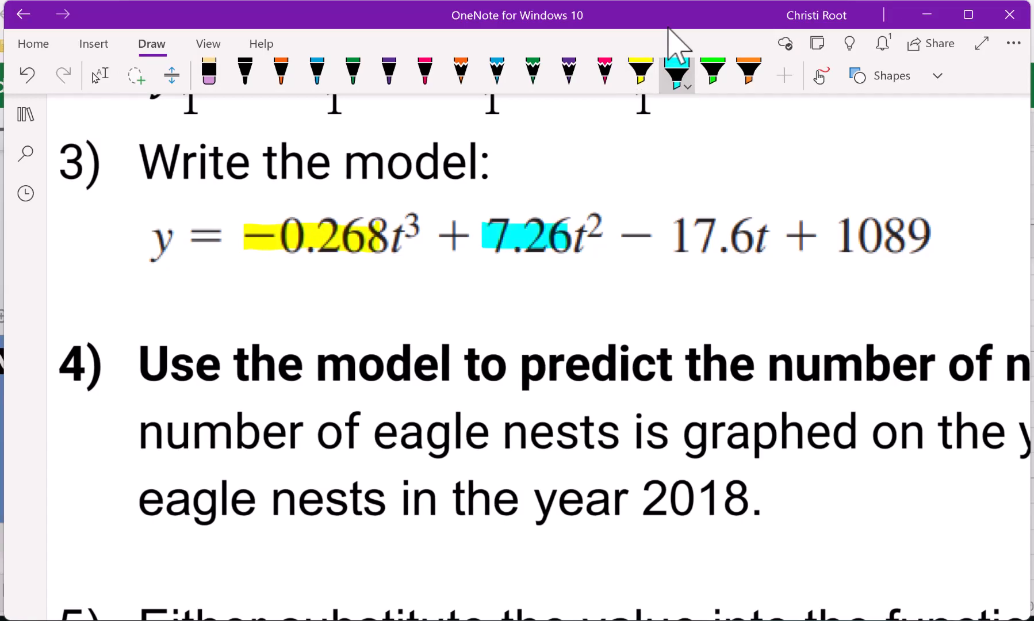
Highlight 17.6 in green and 1089 in orange in the written cubic model
{"action": "left_click", "coordinate": [713, 71]}
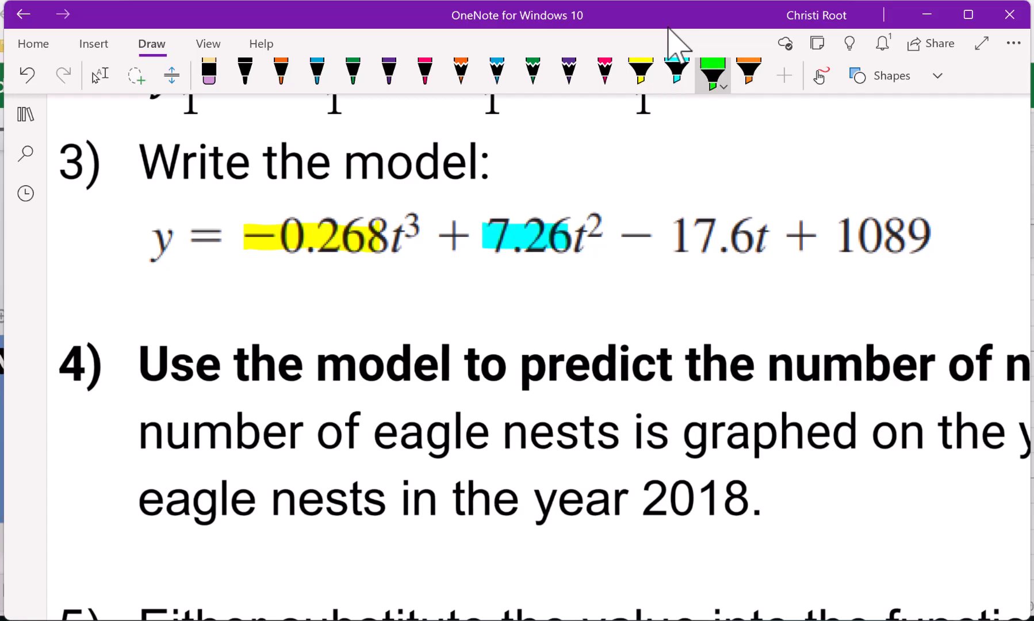
{"action": "left_click_drag", "start_coordinate": [656, 237], "coordinate": [750, 237]}
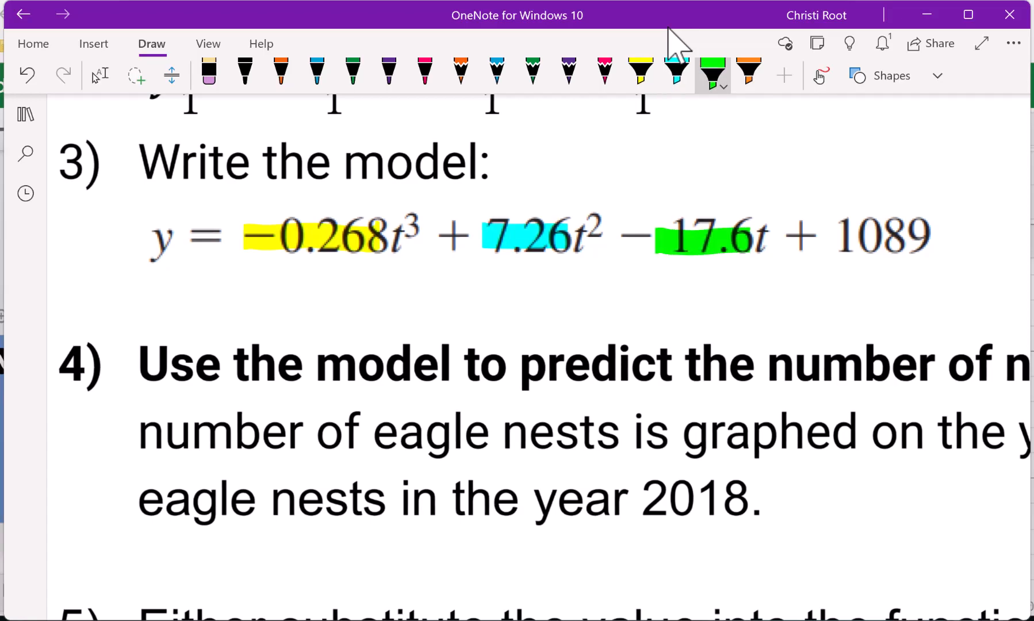
{"action": "left_click", "coordinate": [749, 72]}
{"action": "left_click_drag", "start_coordinate": [837, 237], "coordinate": [953, 237]}
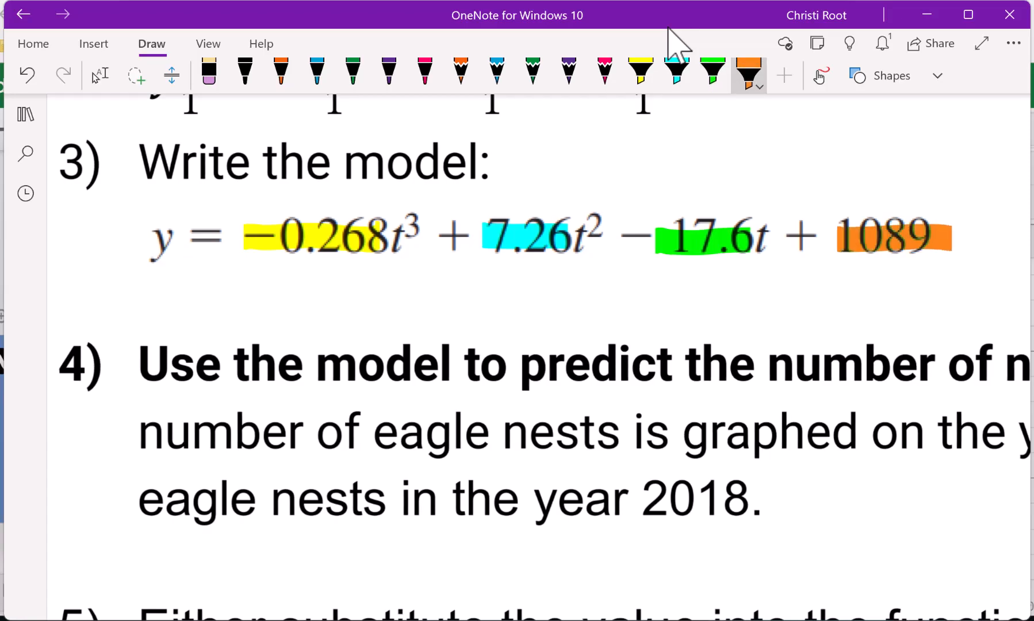